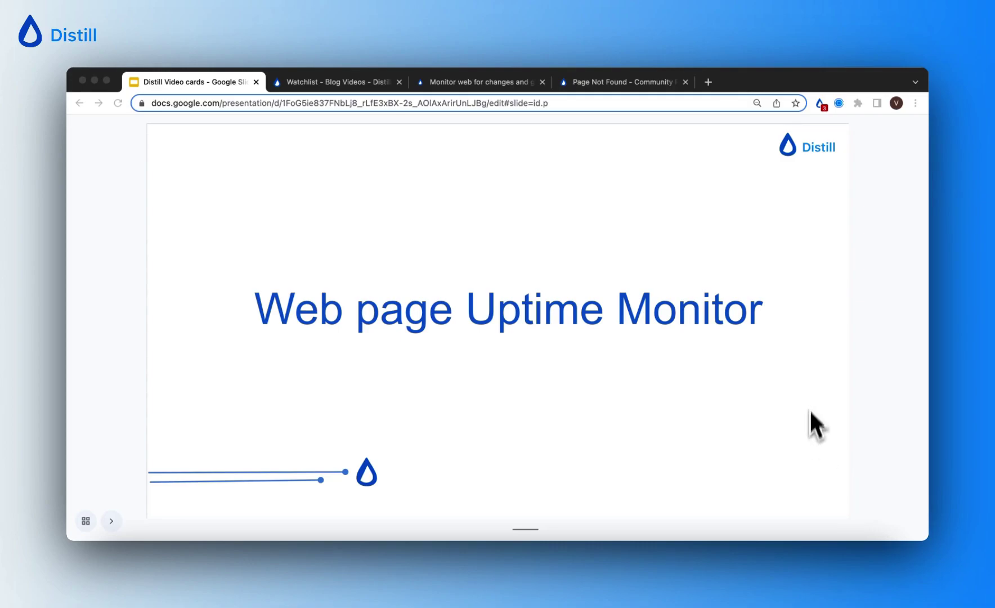
pyautogui.click(482, 82)
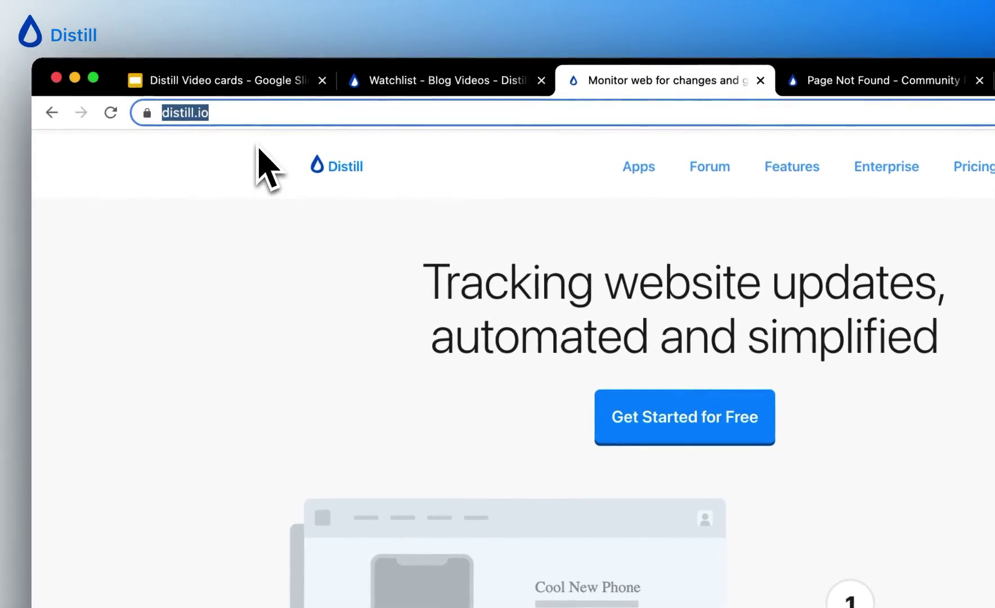
pyautogui.click(456, 86)
pyautogui.click(184, 224)
pyautogui.click(151, 349)
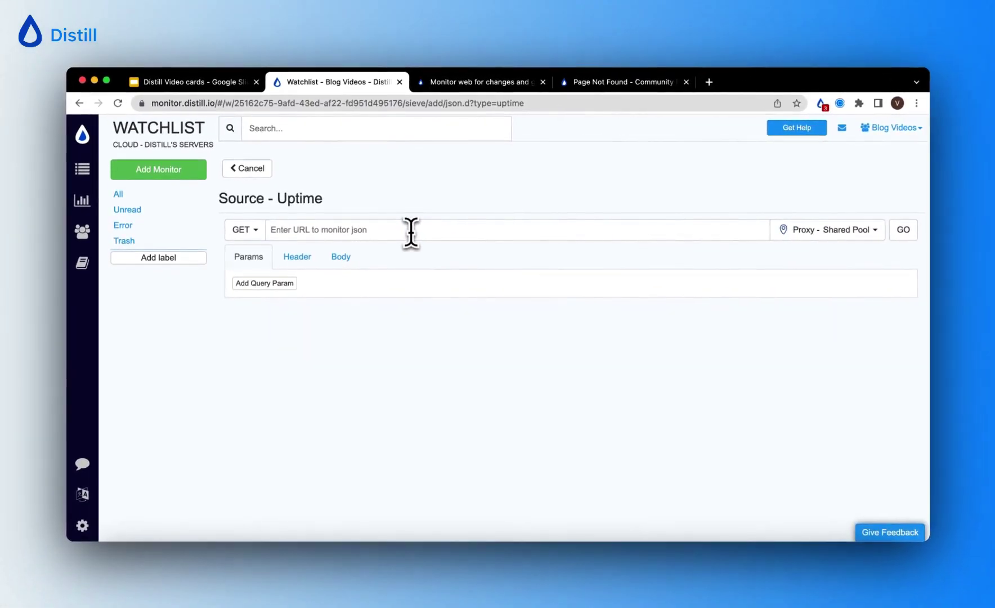
pyautogui.write('https://distill.io/')
# Fetch the distill.io response and select its status code 200 and OK message
pyautogui.click(900, 231)
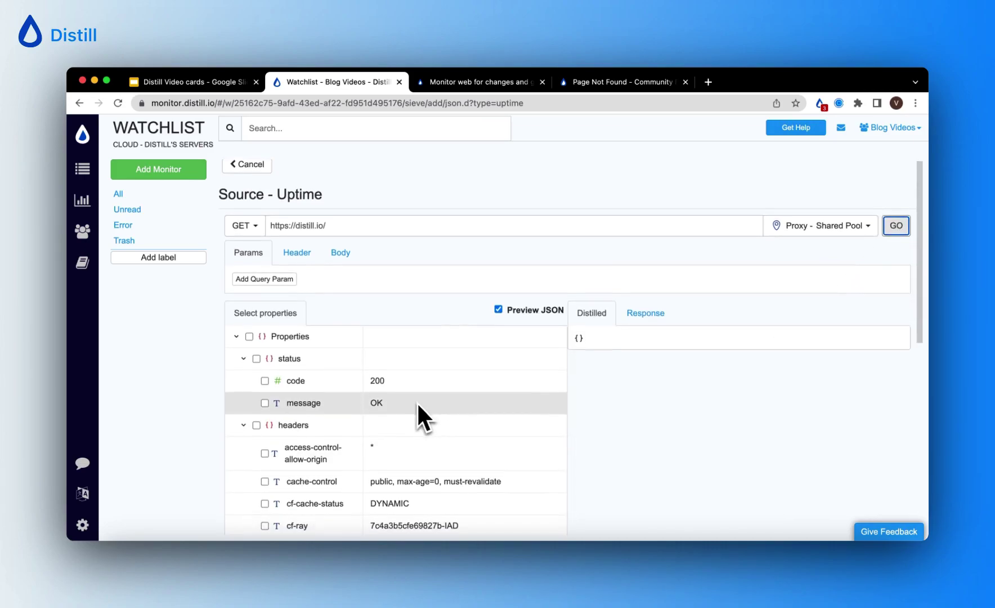
pyautogui.scroll(-3, 419, 414)
pyautogui.scroll(-4, 438, 416)
pyautogui.scroll(-2, 439, 417)
pyautogui.scroll(2, 461, 412)
pyautogui.scroll(3, 465, 407)
pyautogui.scroll(3, 465, 407)
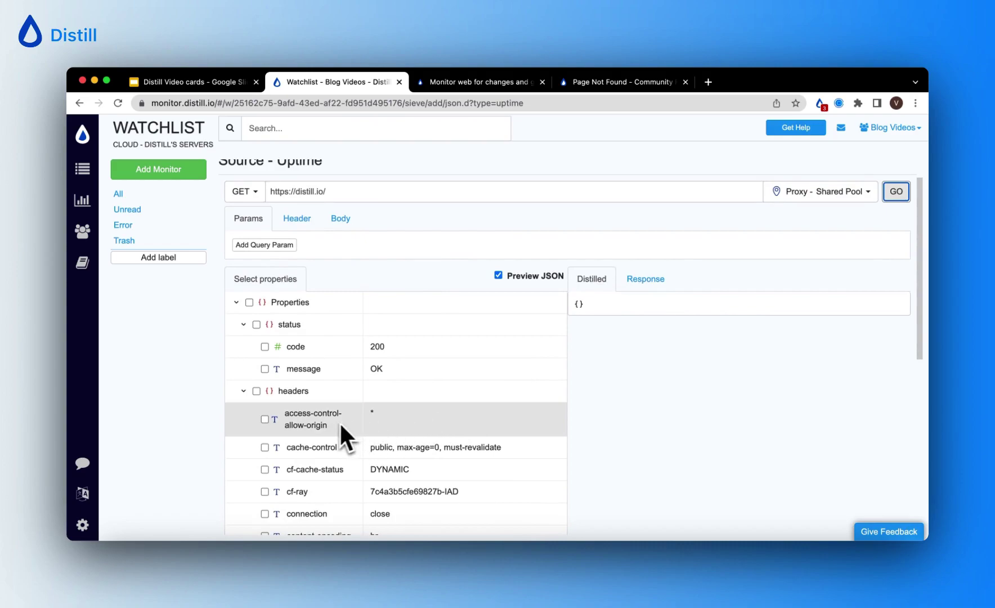
pyautogui.click(256, 325)
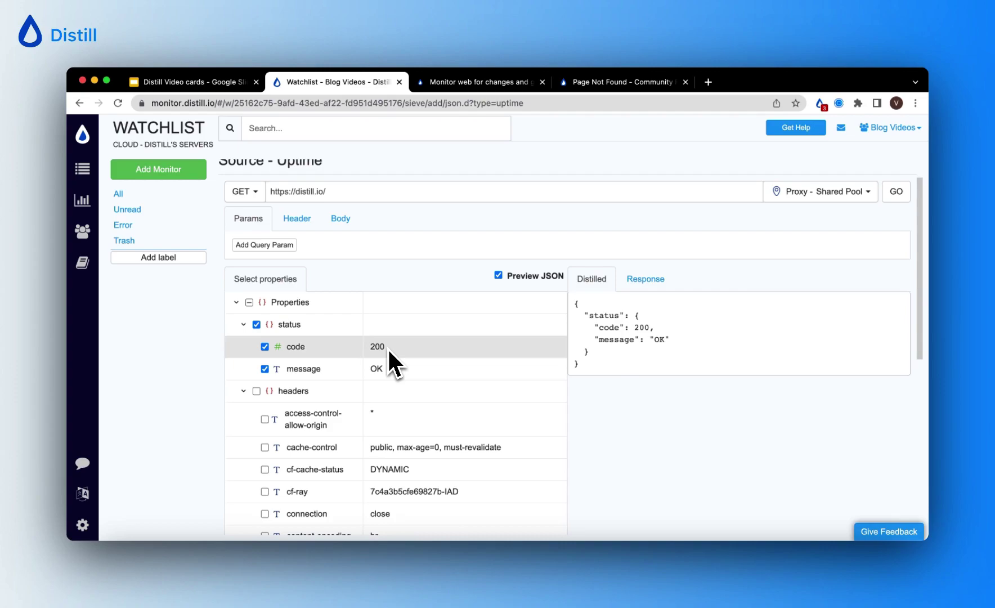
pyautogui.scroll(-5, 399, 428)
pyautogui.scroll(-1, 395, 433)
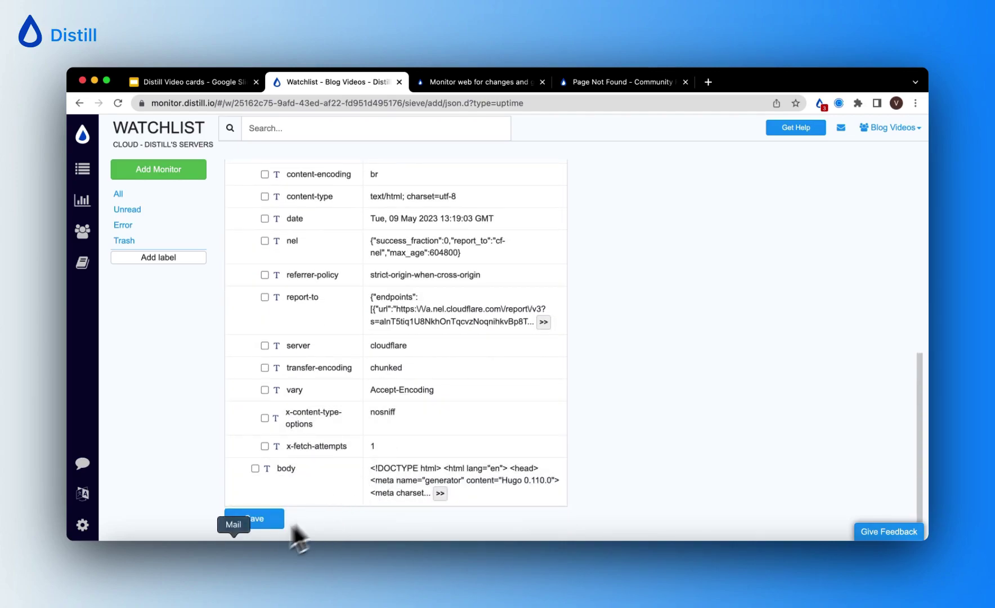
# Remove the email alert, rename the monitor 'Uptime monitor for distill', and set hourly checks
pyautogui.click(266, 519)
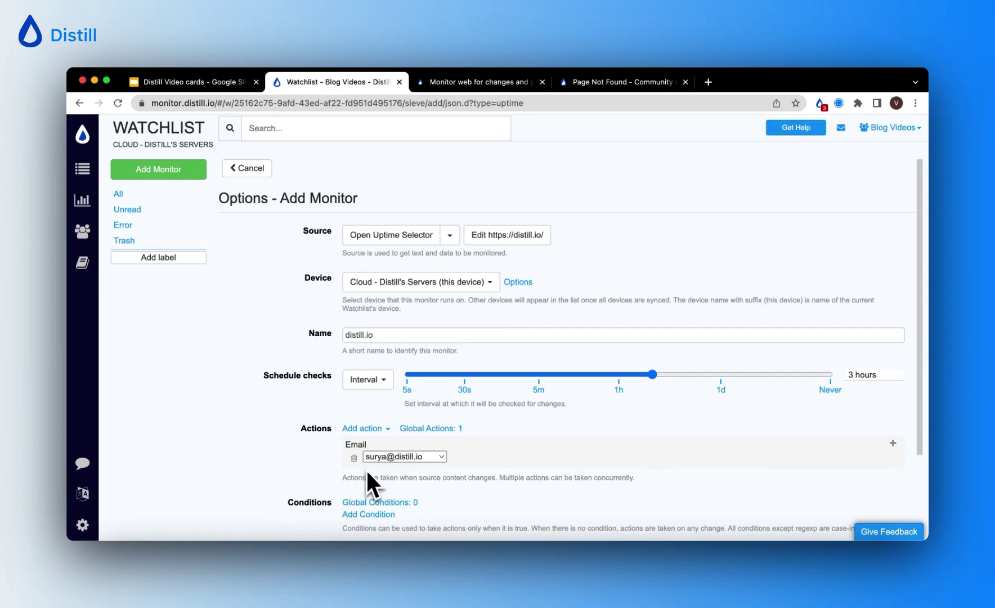
pyautogui.click(355, 460)
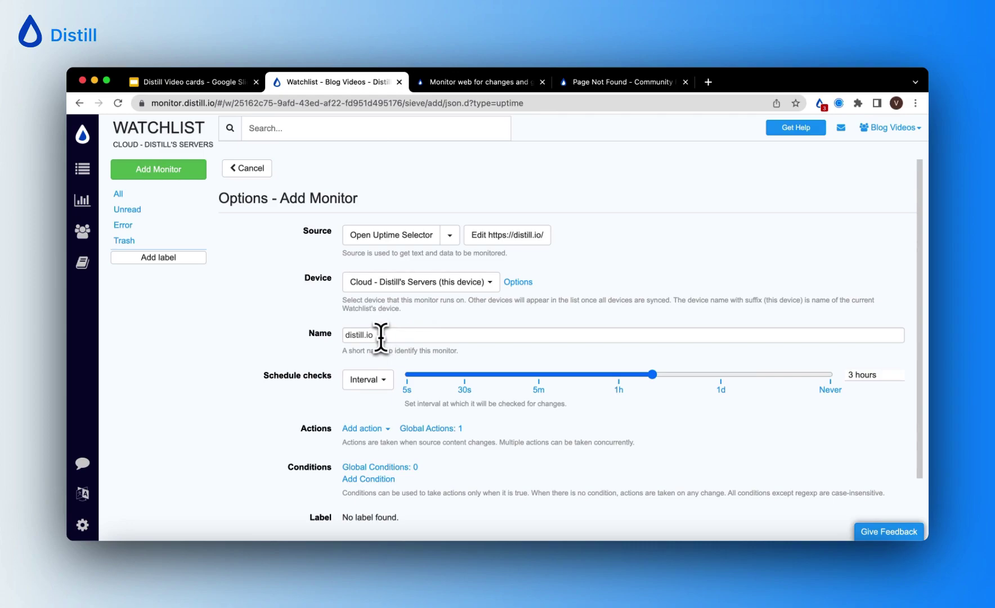
pyautogui.moveTo(382, 335); pyautogui.dragTo(345, 339)
pyautogui.write('Uptime monitor for')
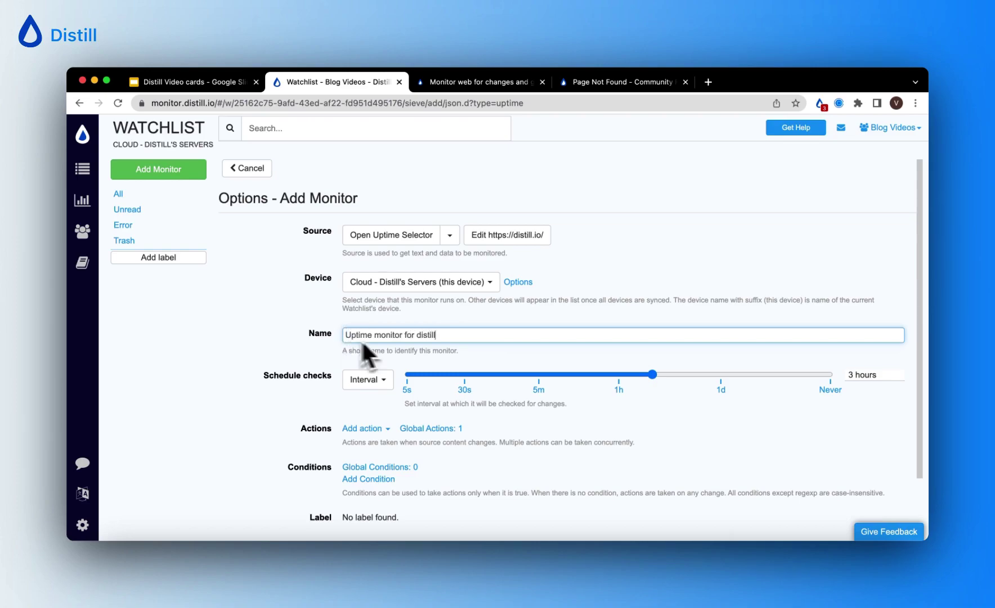
pyautogui.click(621, 376)
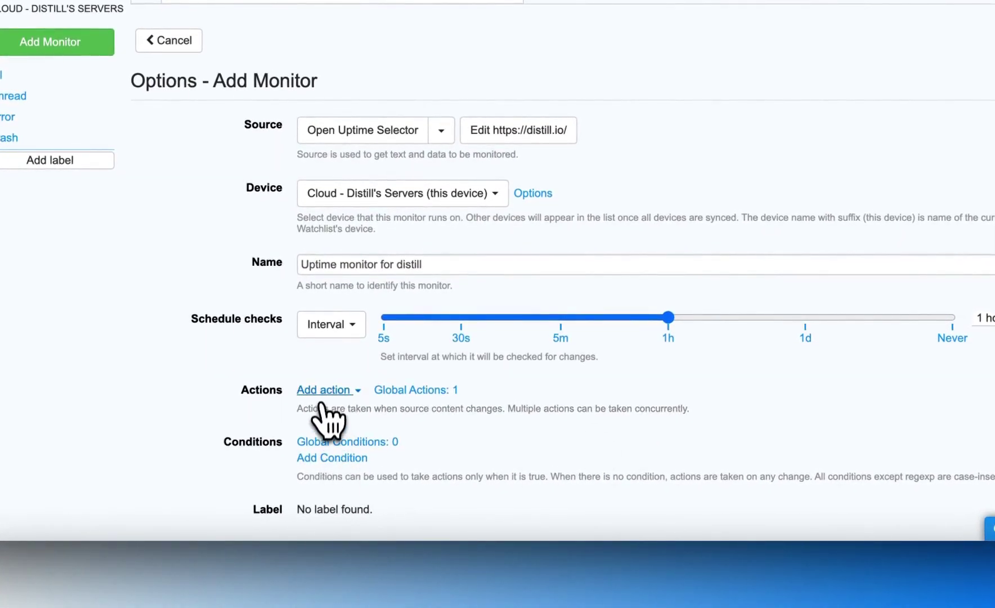
pyautogui.click(325, 390)
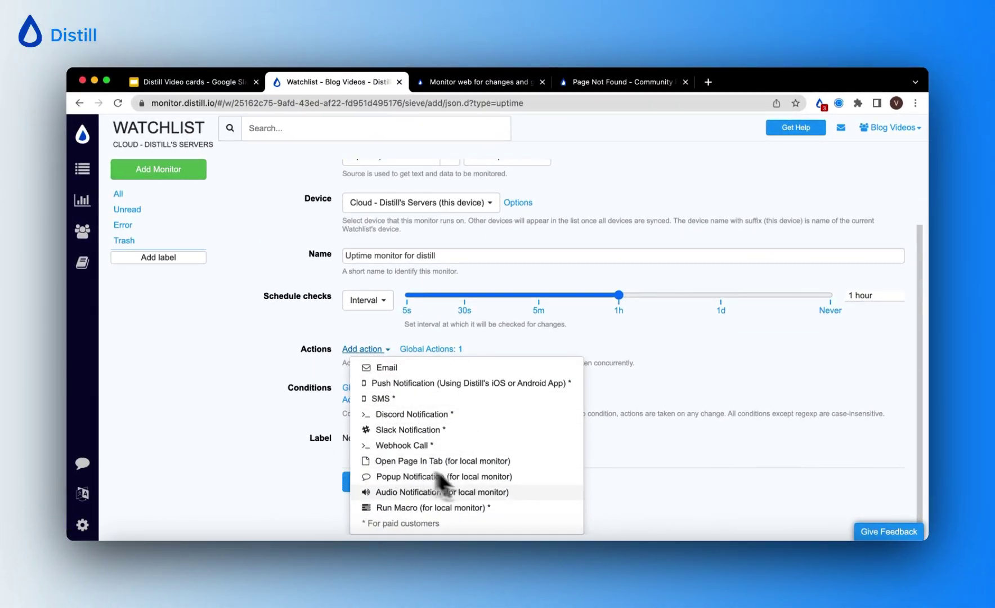
pyautogui.click(291, 468)
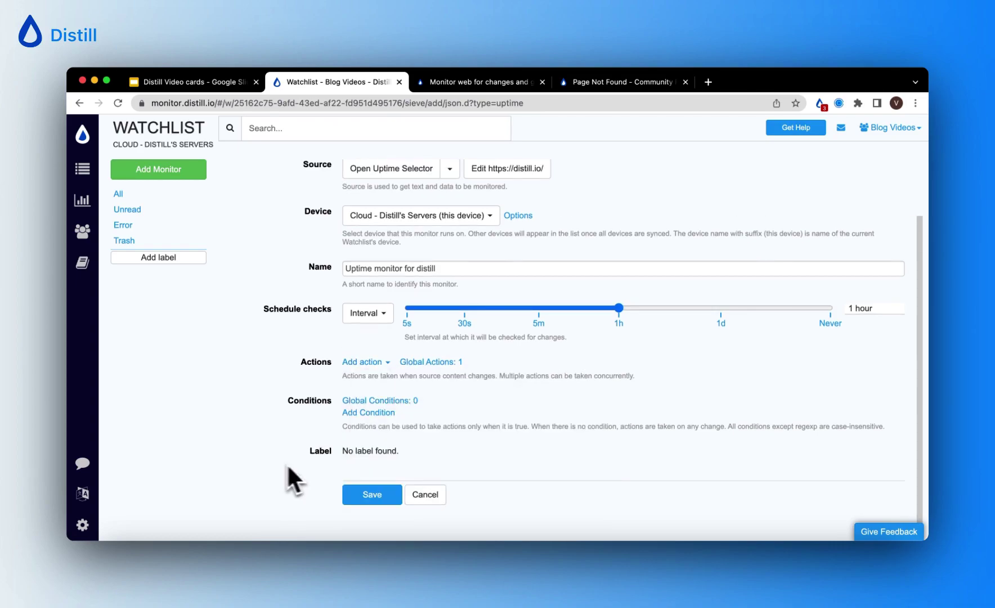
# Save the hourly distill.io monitor, then view the forum's 'Page Not Found - Community' page
pyautogui.click(388, 502)
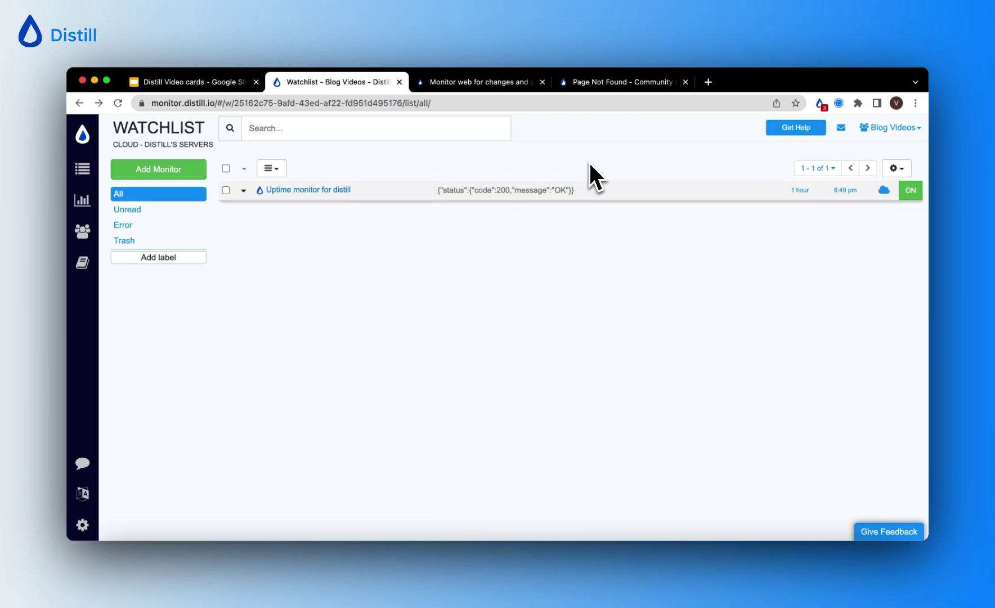
pyautogui.click(611, 82)
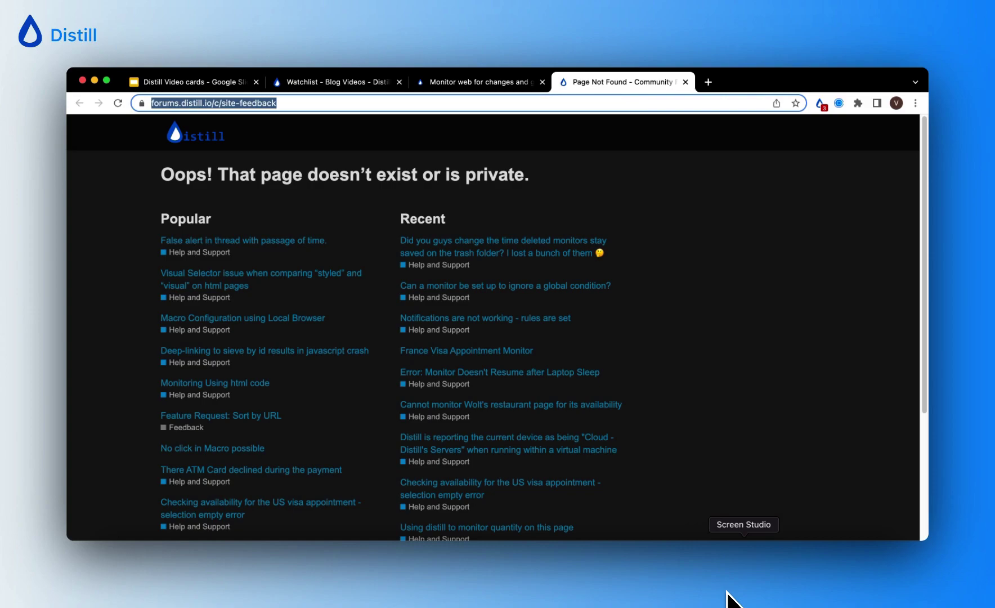
# Add an uptime monitor for the pasted forums.distill.io/c/site-feedback URL and fetch it
pyautogui.click(343, 84)
pyautogui.click(186, 173)
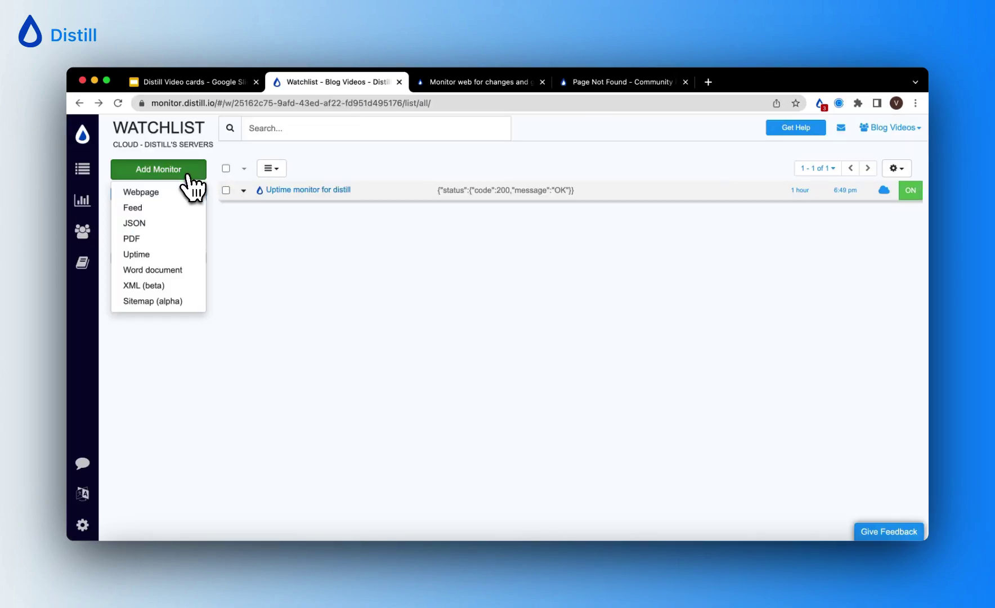
pyautogui.click(183, 256)
pyautogui.write('https://forums.distill.io/c/site-feedback')
pyautogui.click(899, 231)
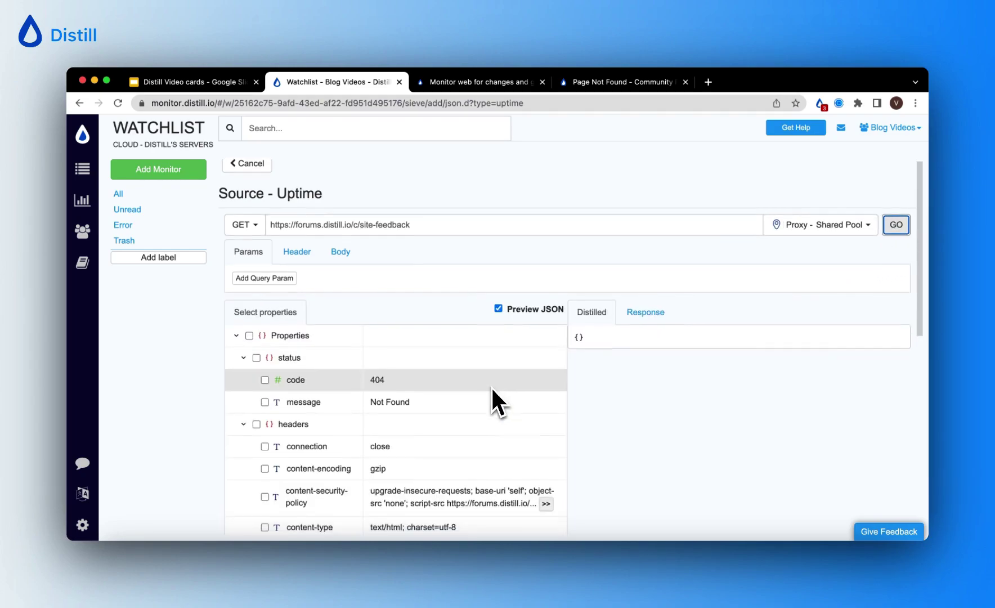
pyautogui.scroll(-3, 490, 402)
# Select the forum's 404 status code and Not Found message, then proceed to options
pyautogui.click(256, 256)
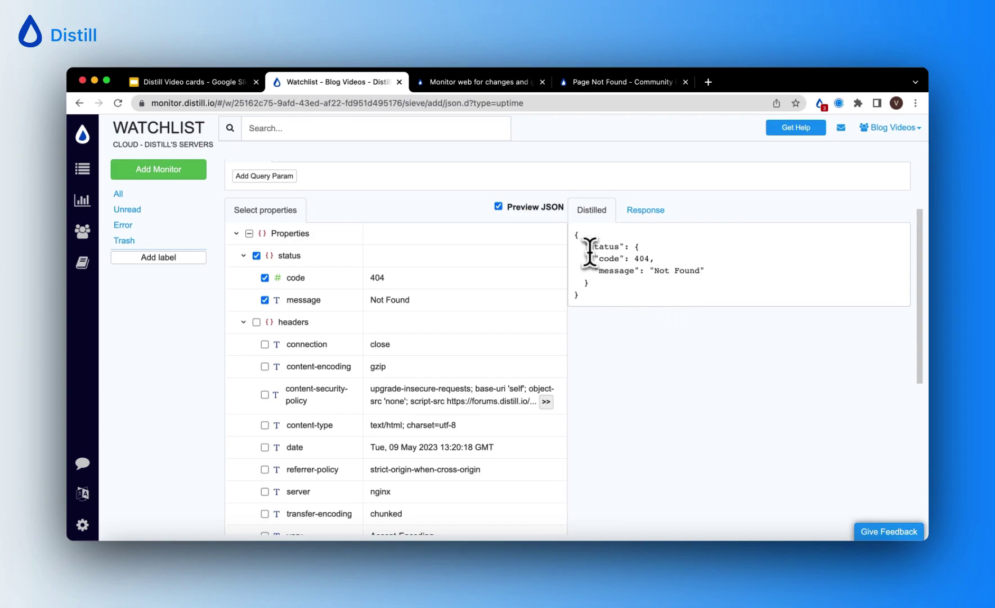
pyautogui.moveTo(590, 247); pyautogui.dragTo(704, 271)
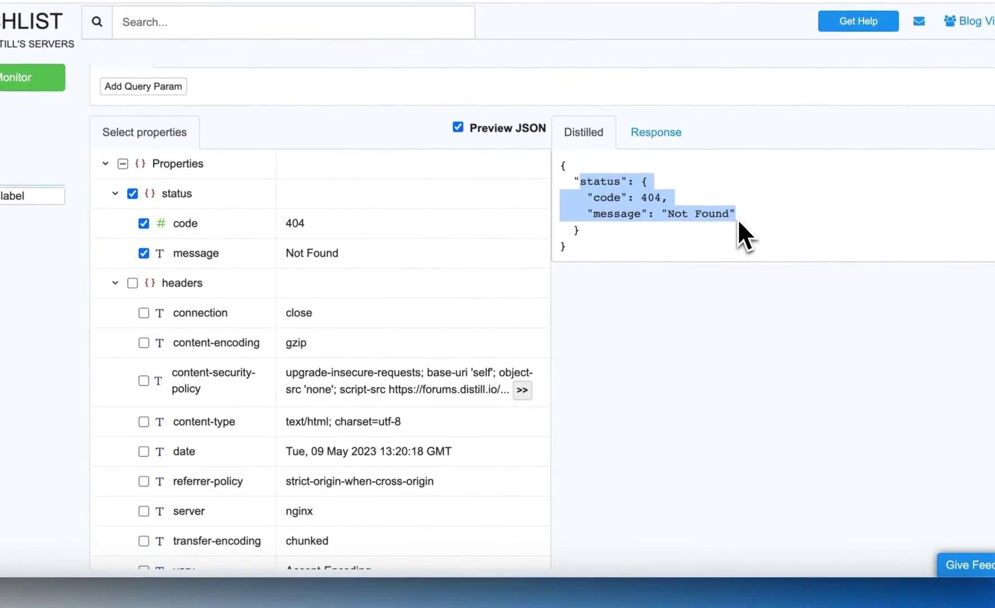
pyautogui.scroll(-5, 611, 377)
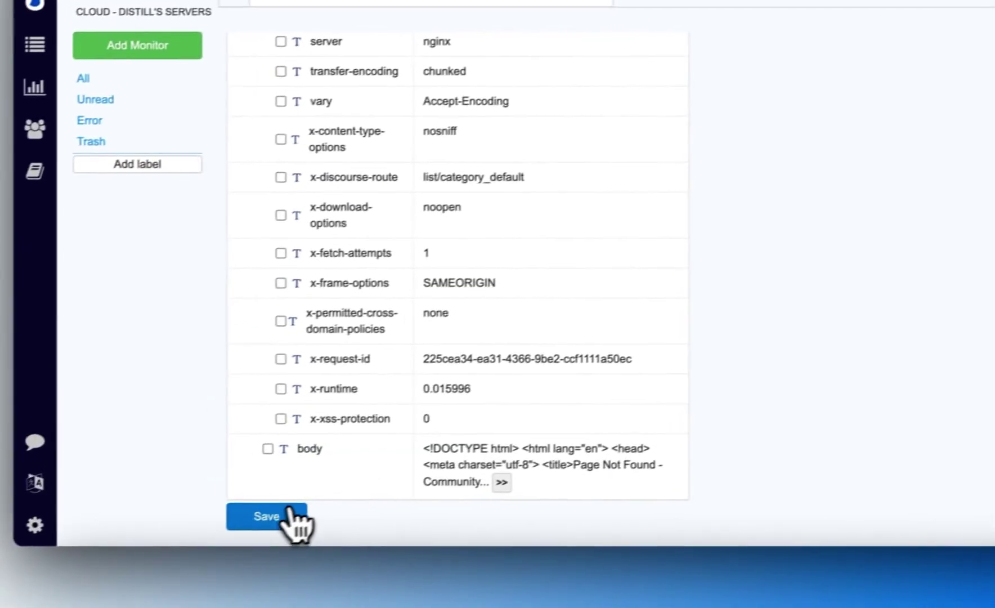
pyautogui.click(289, 515)
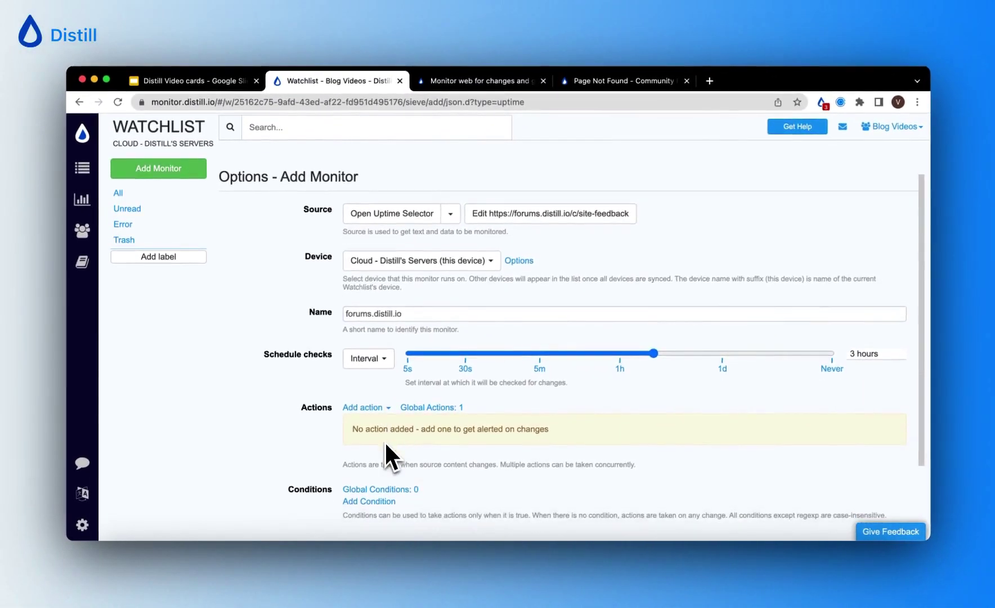
pyautogui.scroll(-3, 389, 455)
# Save the forums.distill.io monitor from the Options - Add Monitor page
pyautogui.click(370, 497)
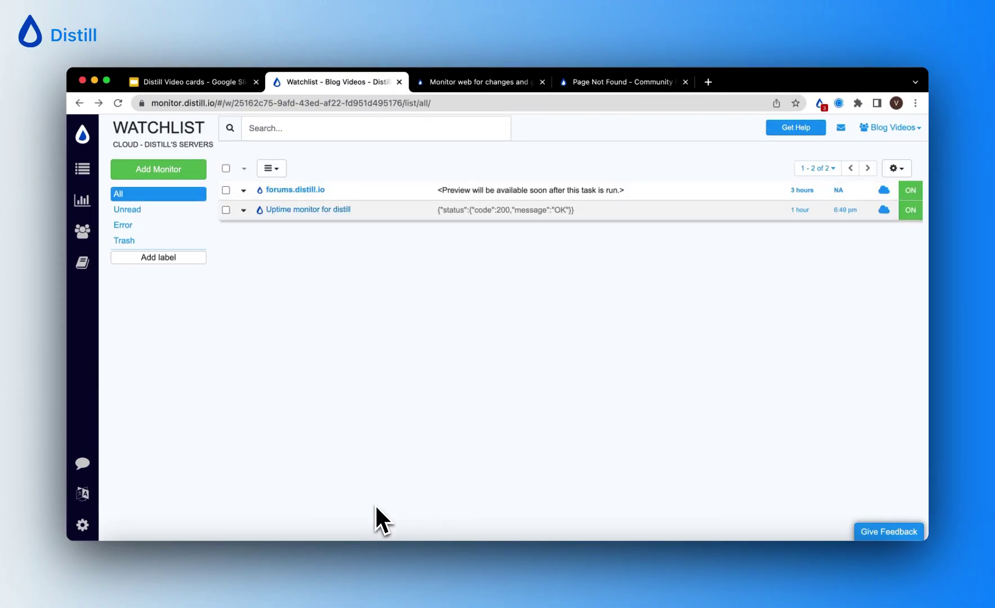